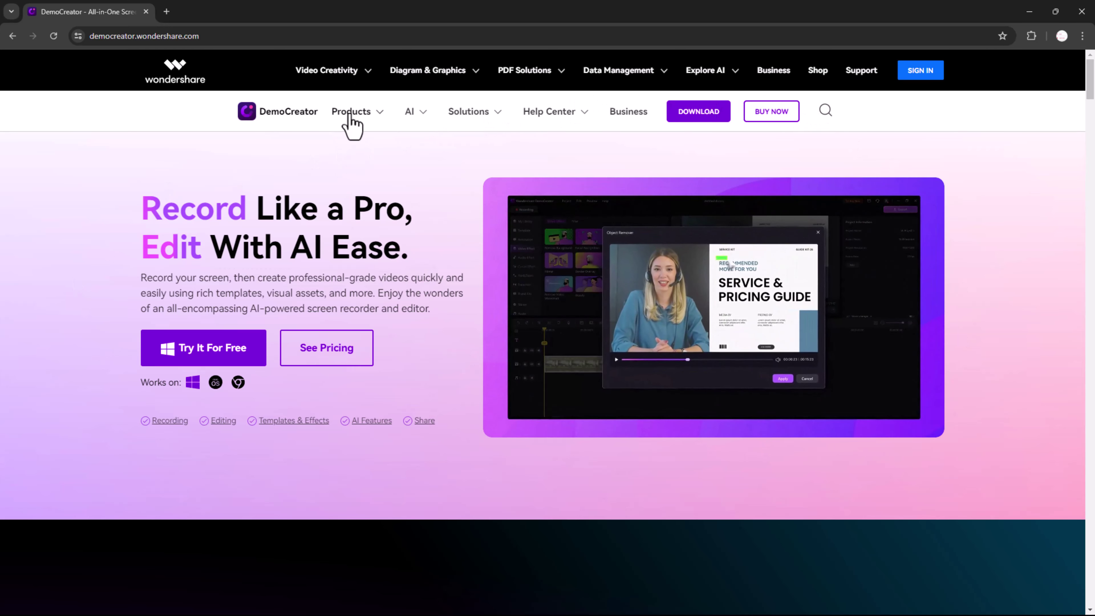
Step: Look through the DemoCreator website's recording modes and the new AI features of DemoCreator 8
{"action": "scroll", "coordinate": [420, 237], "scroll_direction": "down", "scroll_amount": 10}
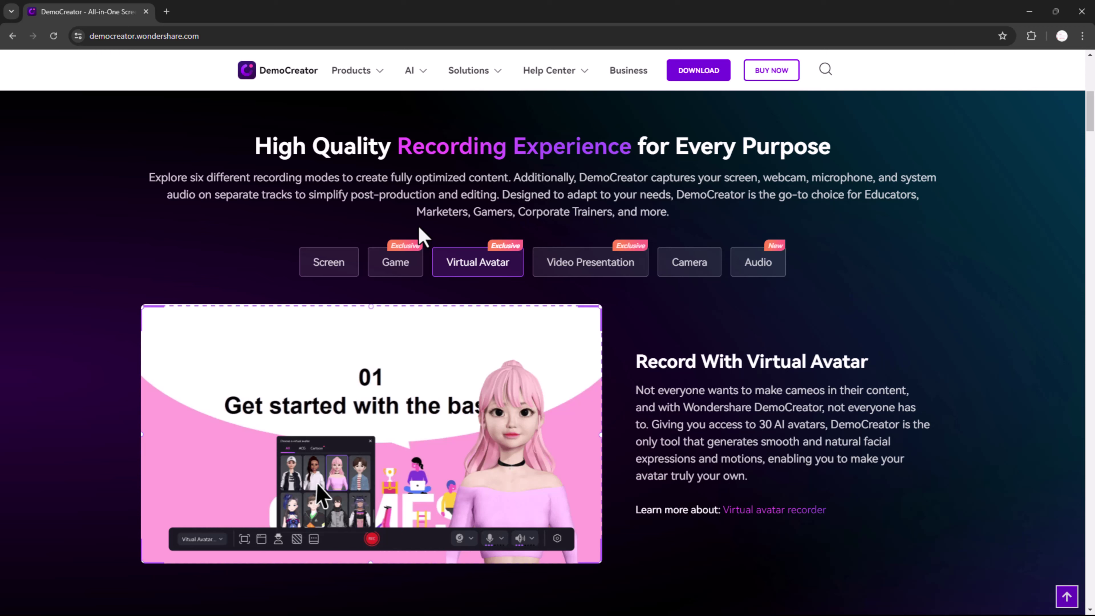
{"action": "left_click", "coordinate": [329, 263]}
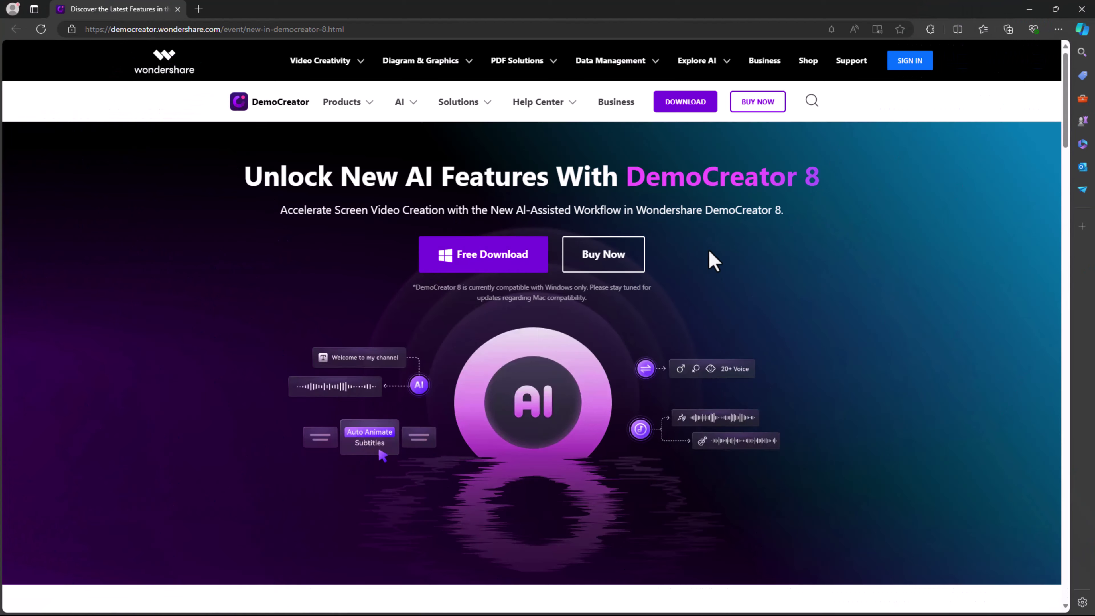
{"action": "scroll", "coordinate": [820, 264], "scroll_direction": "down", "scroll_amount": 10}
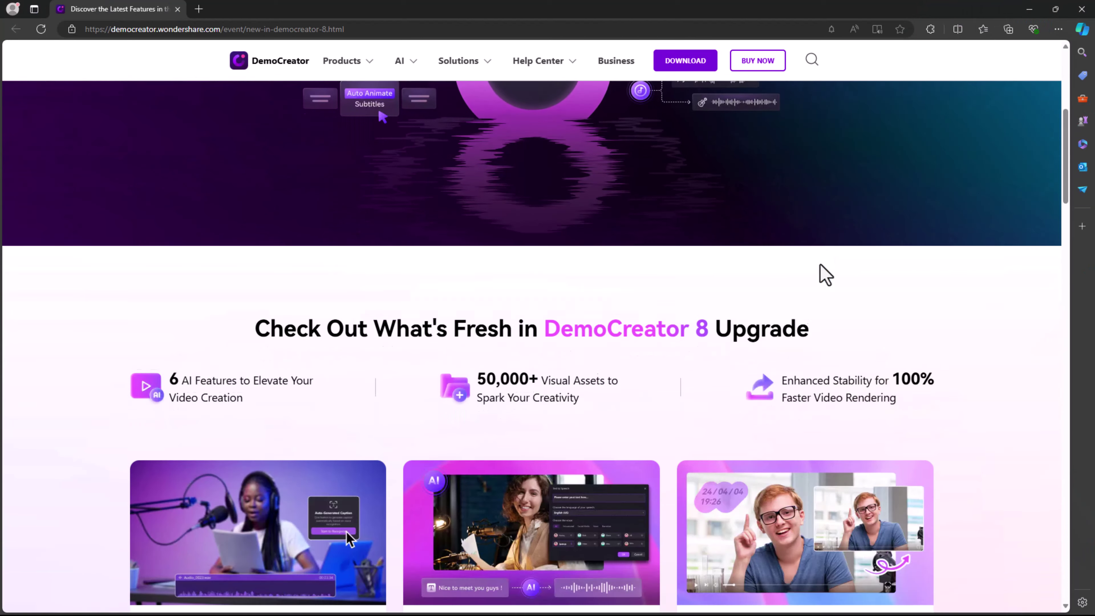
{"action": "scroll", "coordinate": [949, 230], "scroll_direction": "down", "scroll_amount": 2}
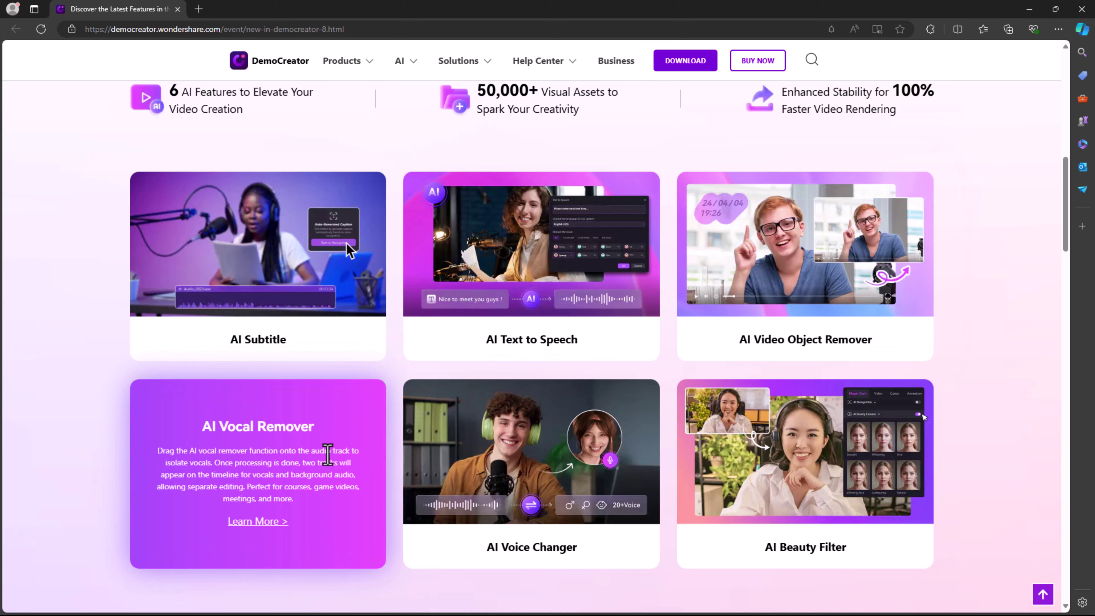
{"action": "mouse_move", "coordinate": [805, 455]}
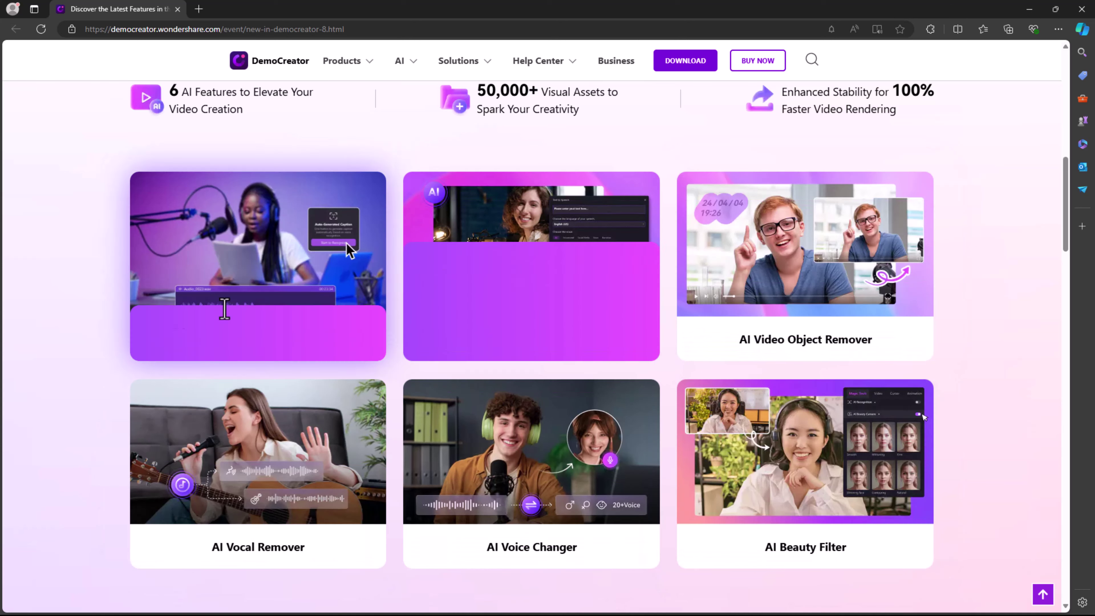
{"action": "scroll", "coordinate": [101, 345], "scroll_direction": "down", "scroll_amount": 2}
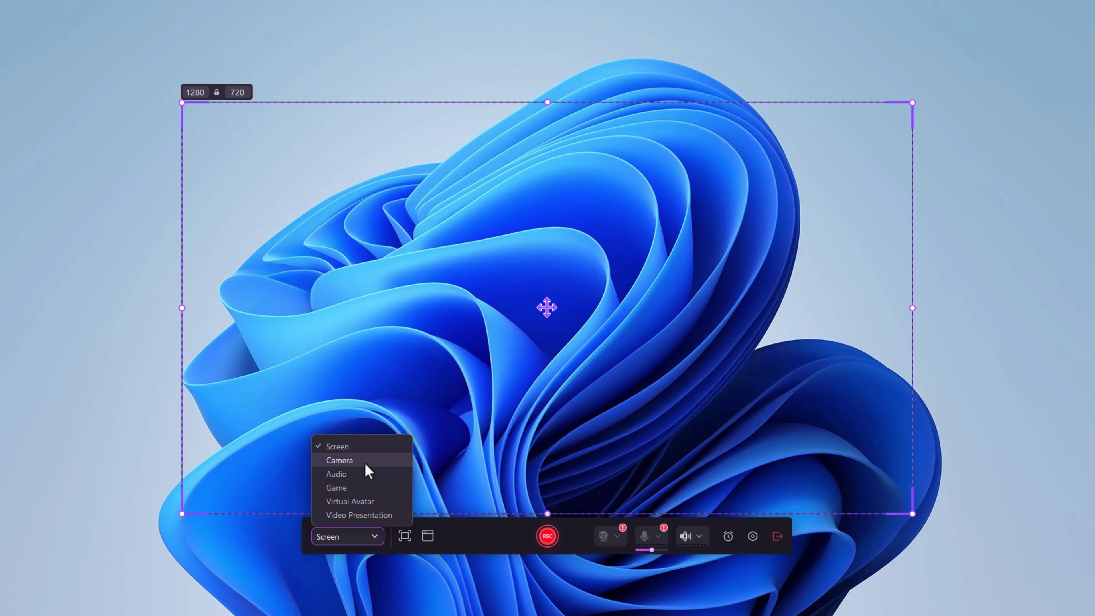
Step: Define a custom screen recording area of about 1298 × 754 pixels
{"action": "left_click", "coordinate": [360, 538]}
{"action": "left_click", "coordinate": [404, 536]}
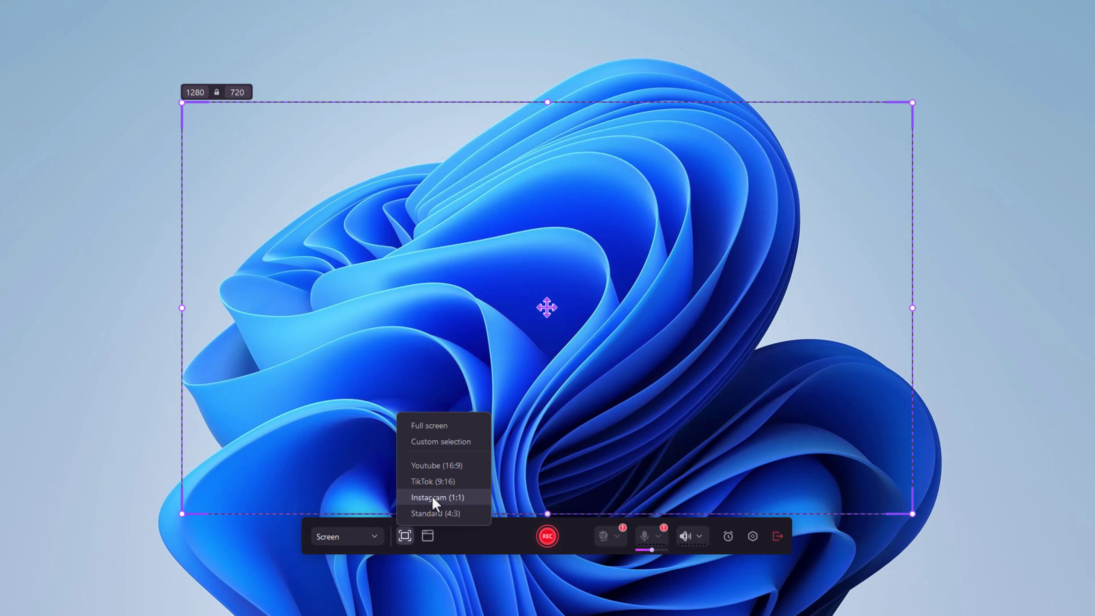
{"action": "left_click", "coordinate": [452, 441]}
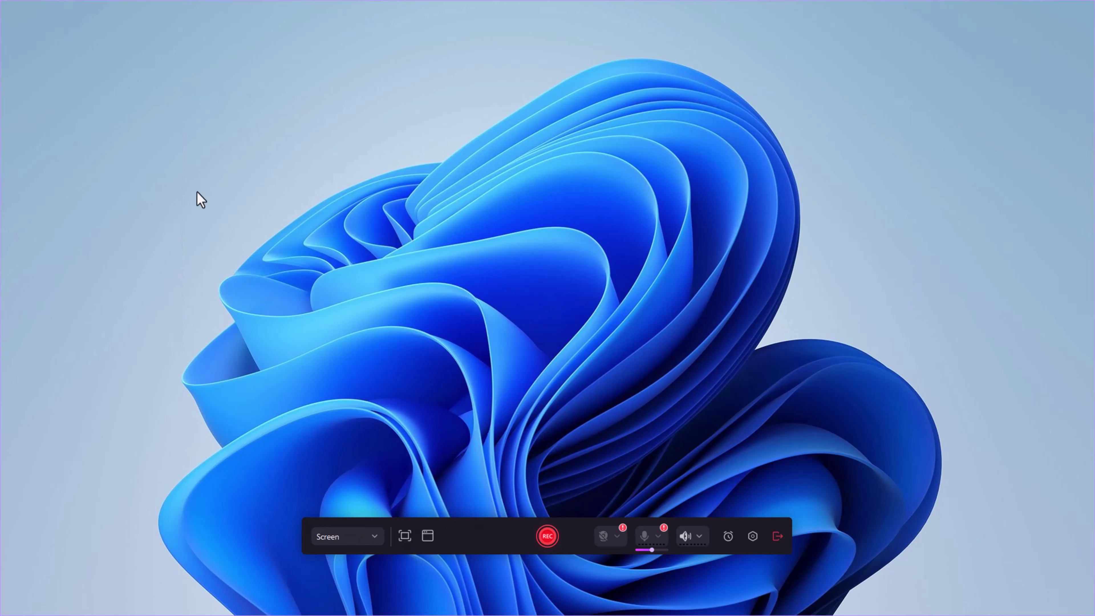
{"action": "left_click_drag", "start_coordinate": [123, 92], "coordinate": [920, 521]}
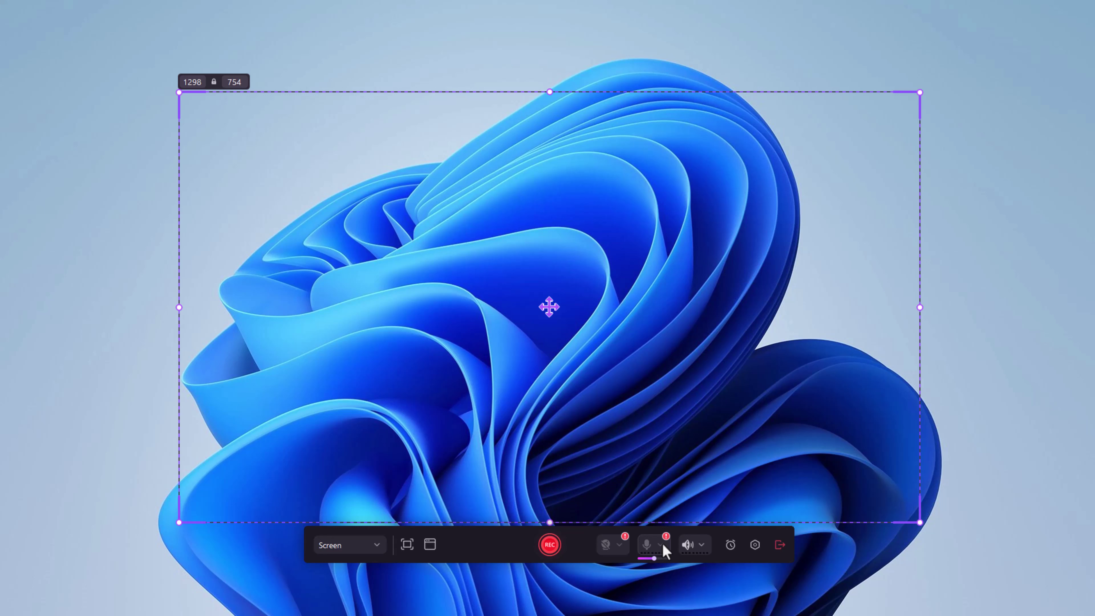
Step: Start the screen recording with the multitrack recording and editing setting, continuing without camera and microphone
{"action": "left_click", "coordinate": [558, 550]}
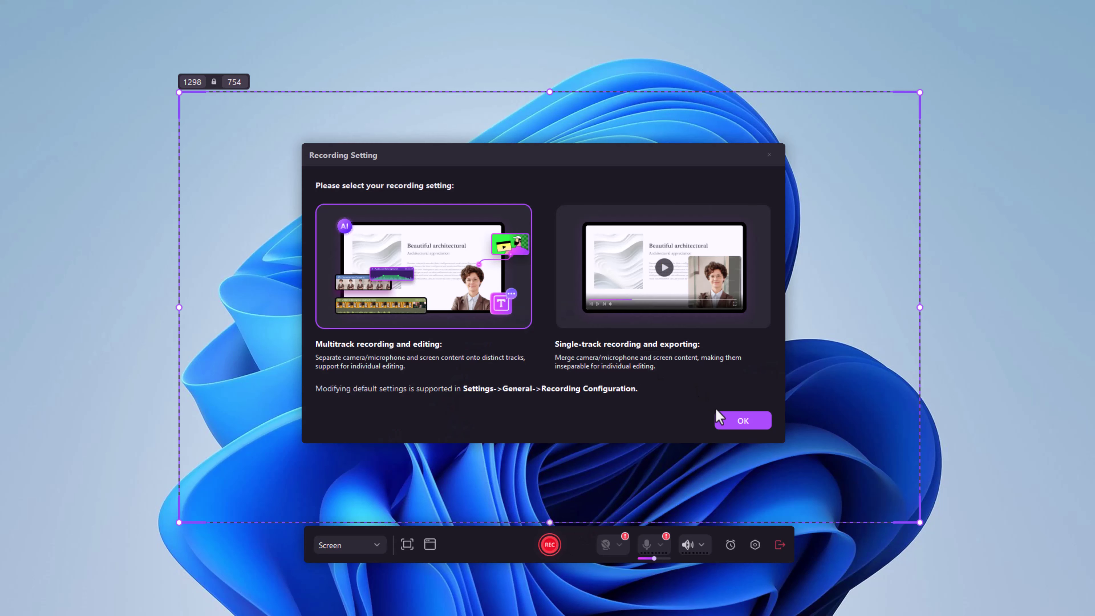
{"action": "left_click", "coordinate": [736, 423]}
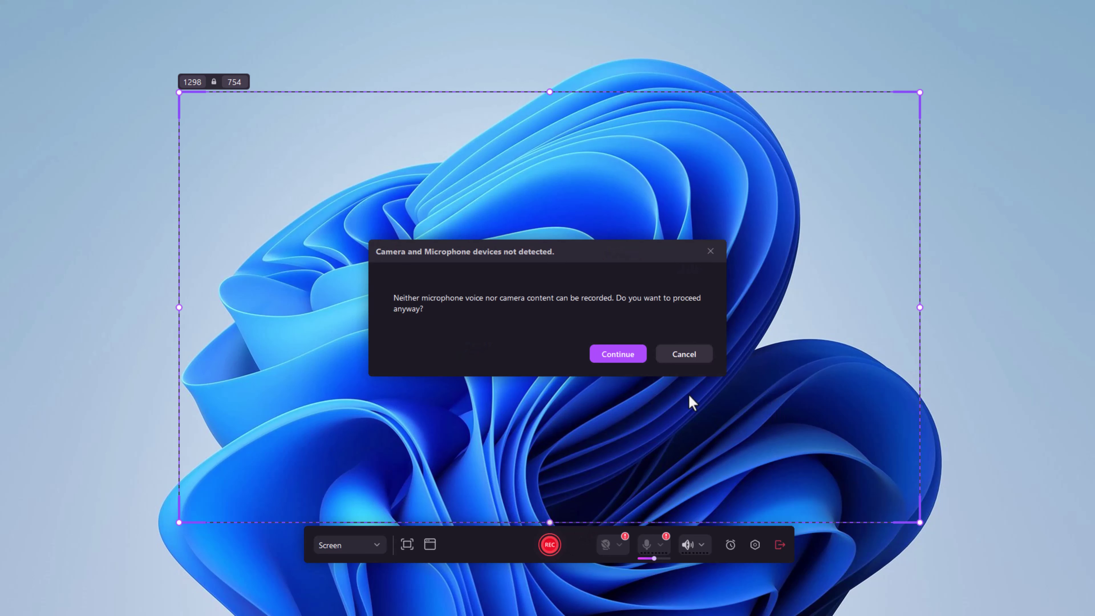
{"action": "left_click", "coordinate": [613, 355]}
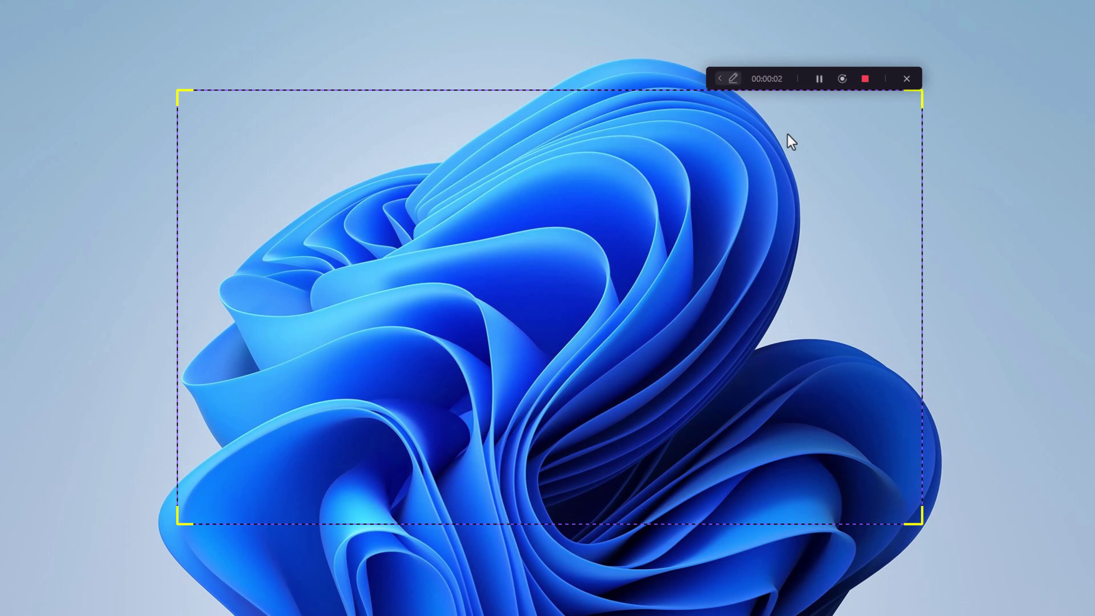
Step: Annotate the screen during recording with a red rectangle, an arrow and a highlighter stroke across the wallpaper
{"action": "left_click", "coordinate": [732, 78]}
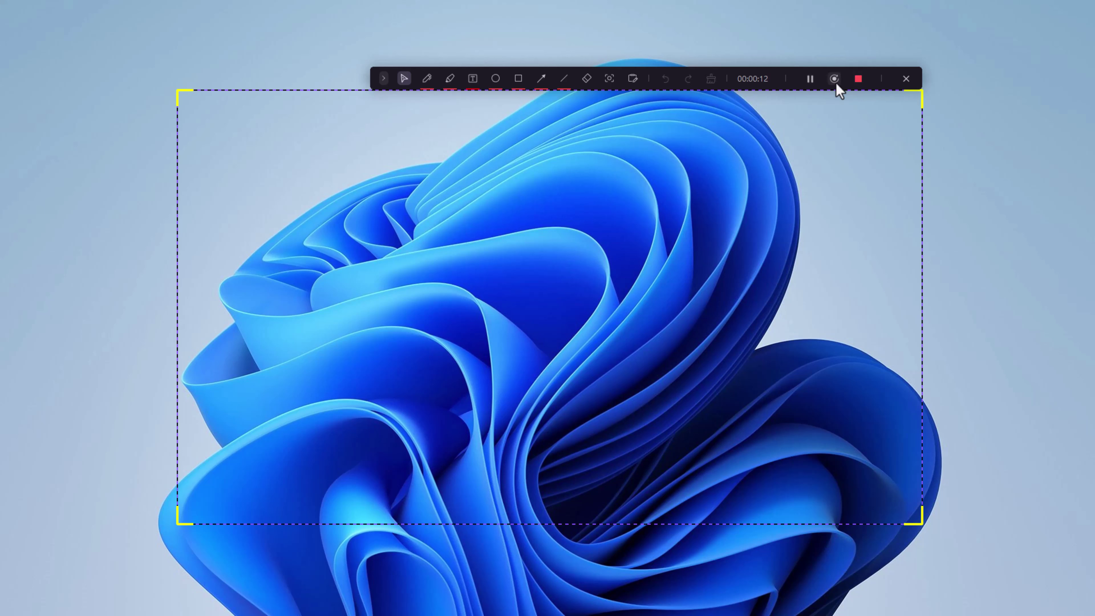
{"action": "left_click", "coordinate": [518, 79]}
{"action": "left_click_drag", "start_coordinate": [414, 132], "coordinate": [502, 201]}
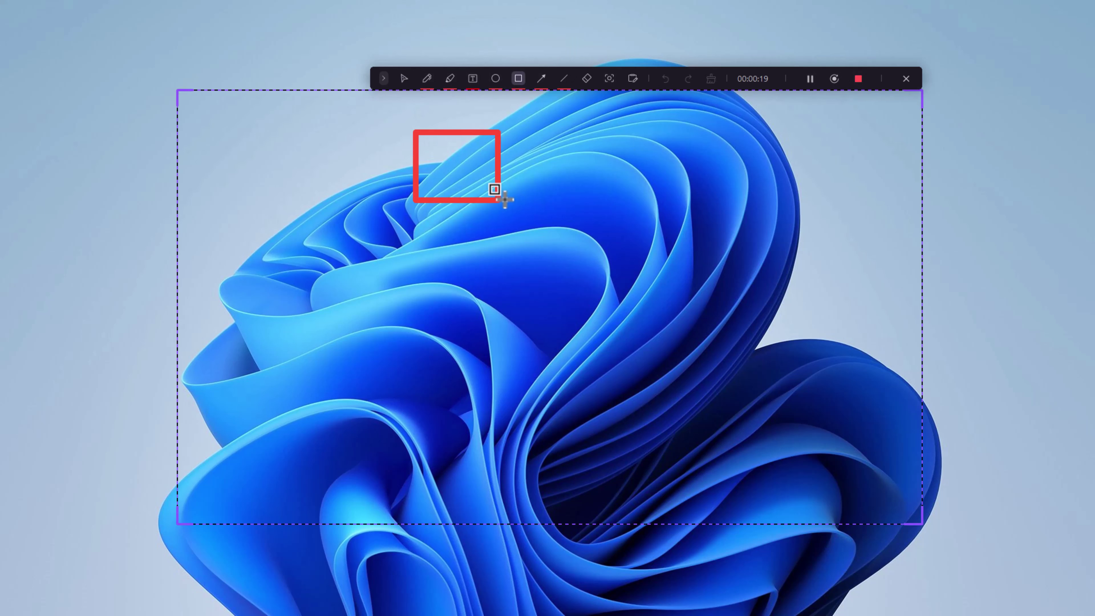
{"action": "left_click", "coordinate": [541, 78]}
{"action": "left_click_drag", "start_coordinate": [539, 145], "coordinate": [521, 294]}
{"action": "left_click", "coordinate": [450, 79]}
{"action": "left_click_drag", "start_coordinate": [604, 164], "coordinate": [359, 260]}
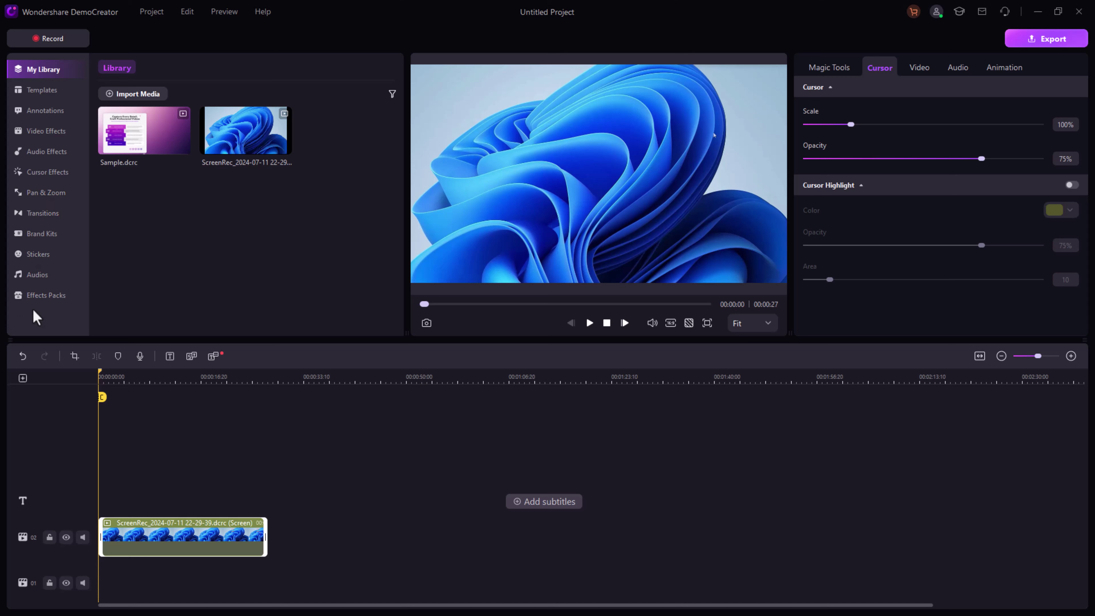
Step: Move the recorded clip up to track 03 and trim its end to about 19 seconds
{"action": "left_click_drag", "start_coordinate": [176, 519], "coordinate": [159, 496]}
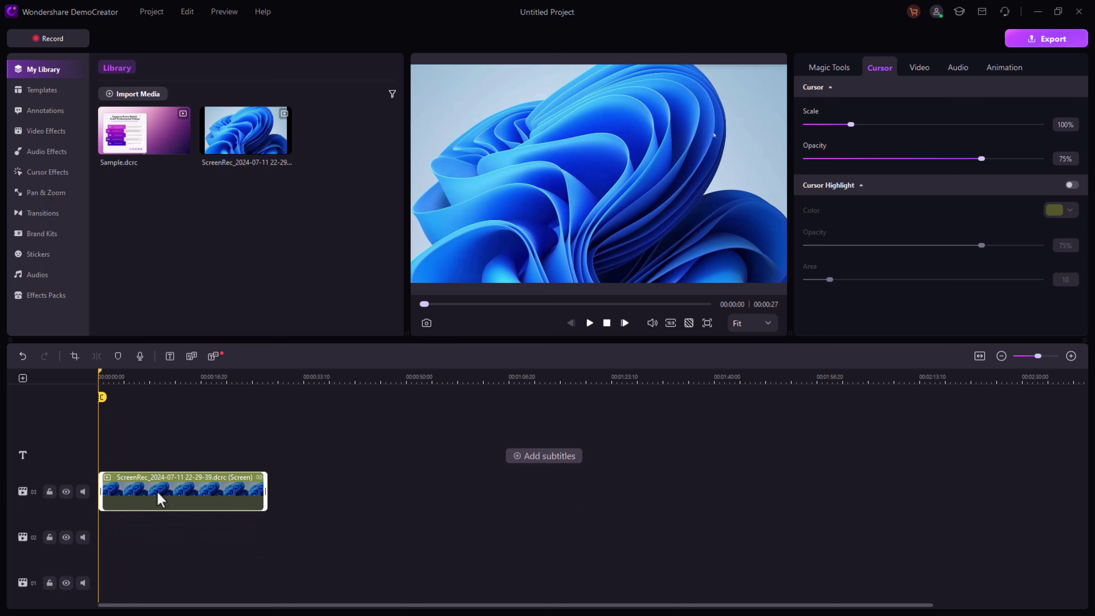
{"action": "left_click", "coordinate": [184, 401]}
{"action": "left_click_drag", "start_coordinate": [264, 491], "coordinate": [215, 492]}
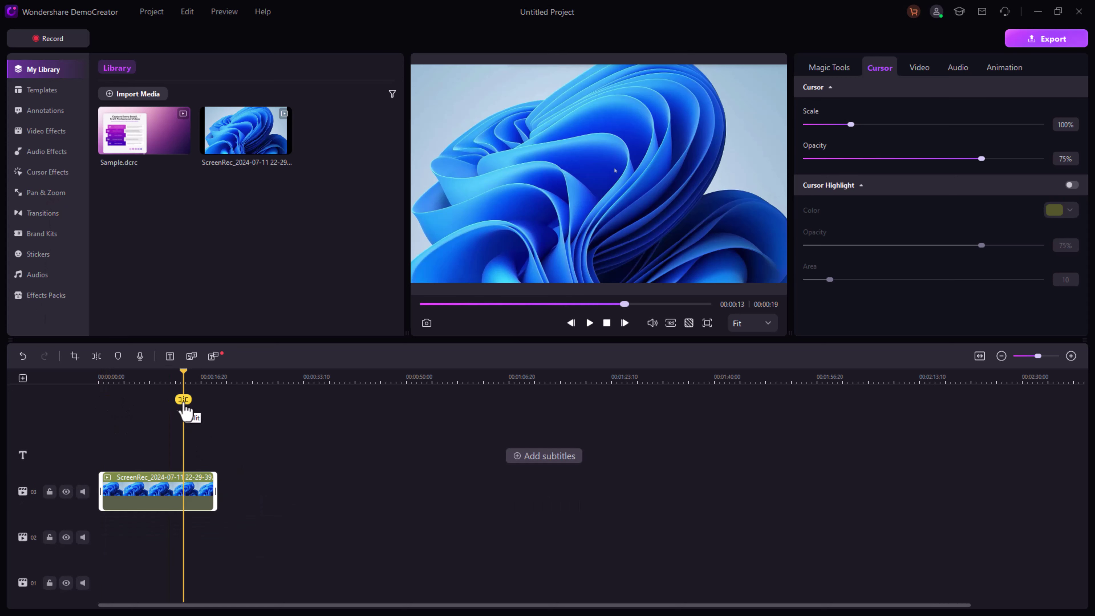
Step: Split the recorded clip at about 10 seconds
{"action": "left_click_drag", "start_coordinate": [183, 403], "coordinate": [162, 404]}
{"action": "left_click", "coordinate": [161, 402]}
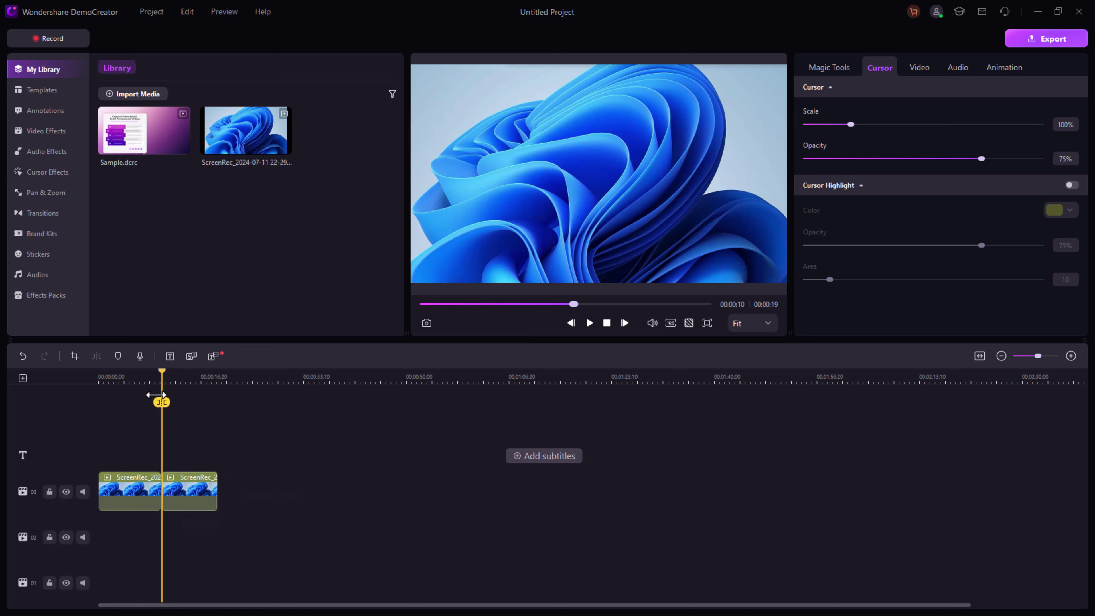
Step: Add the Basic transition Orb 1 at the cut between the two clips on track 03
{"action": "left_click", "coordinate": [46, 216]}
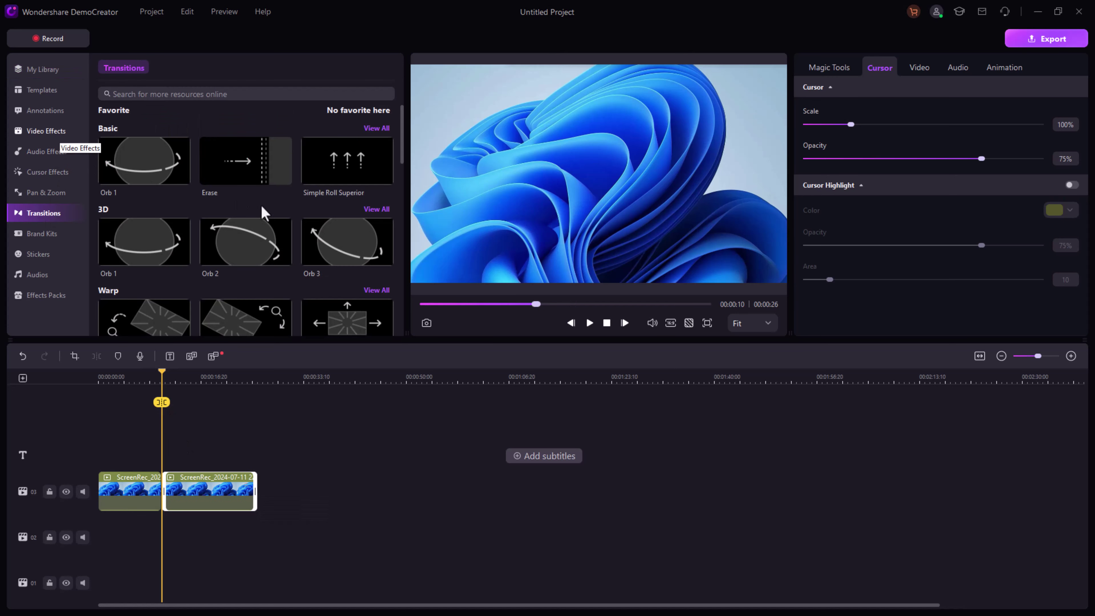
{"action": "left_click", "coordinate": [46, 130]}
{"action": "left_click", "coordinate": [129, 69]}
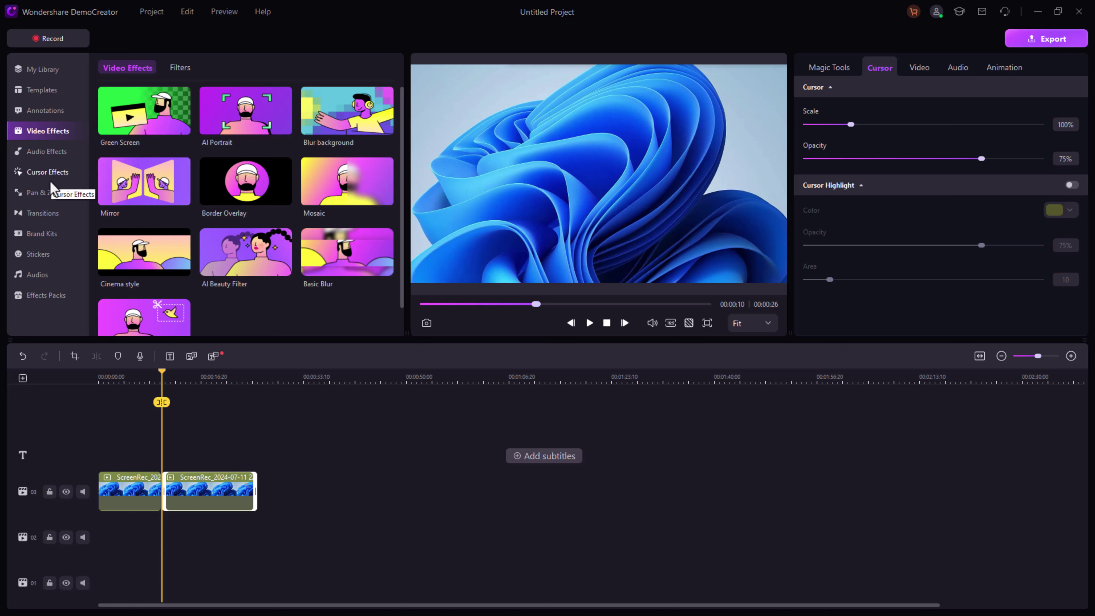
{"action": "left_click", "coordinate": [43, 213]}
{"action": "left_click_drag", "start_coordinate": [140, 171], "coordinate": [172, 506]}
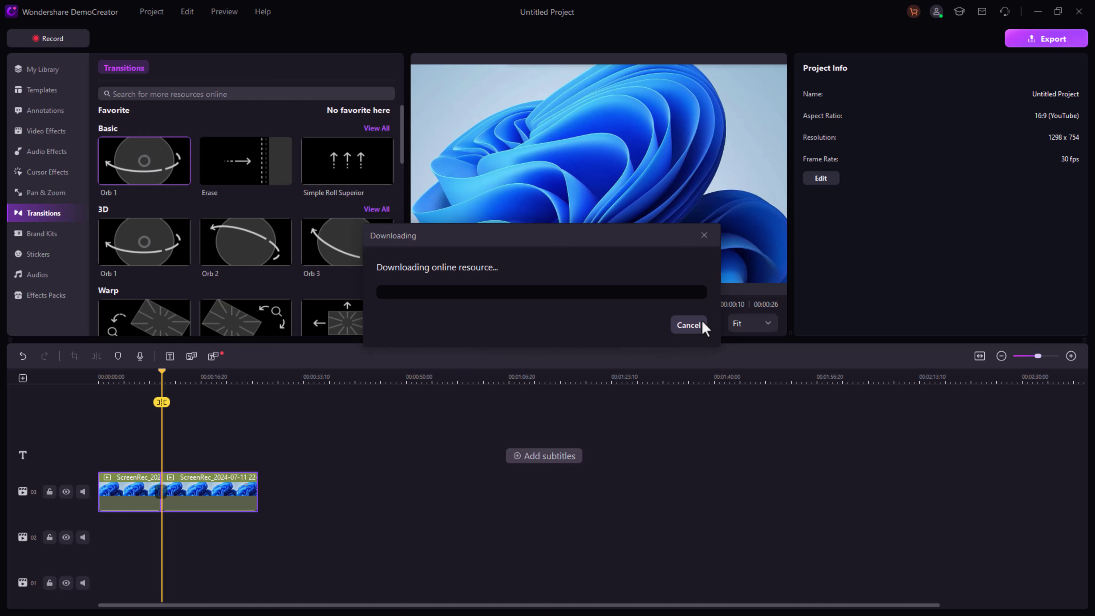
{"action": "left_click", "coordinate": [1071, 356]}
{"action": "scroll", "coordinate": [279, 253], "scroll_direction": "down", "scroll_amount": 2}
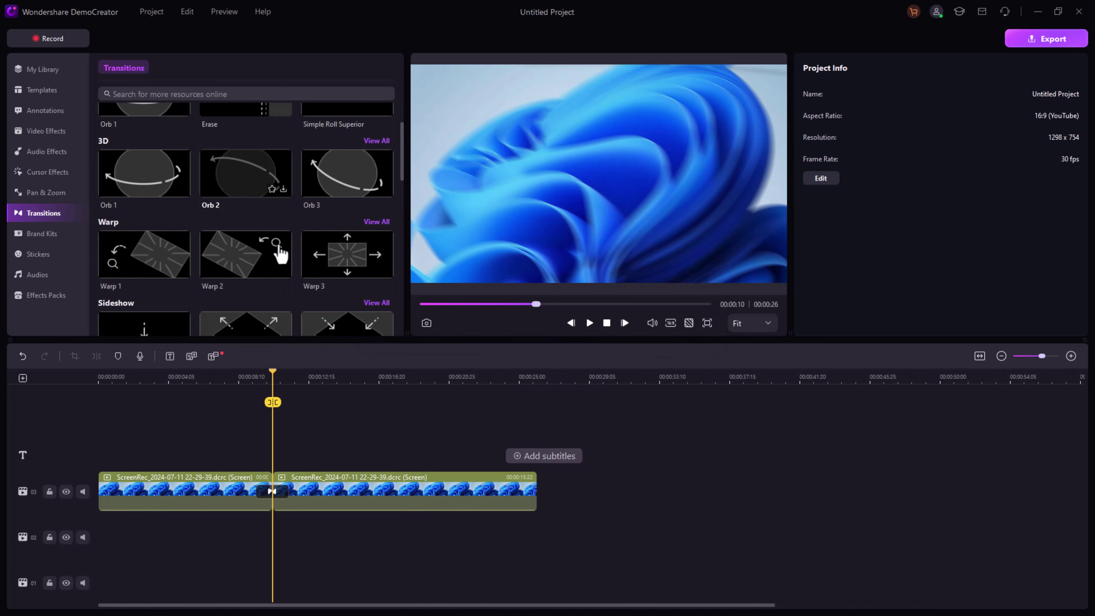
{"action": "scroll", "coordinate": [279, 252], "scroll_direction": "down", "scroll_amount": 10}
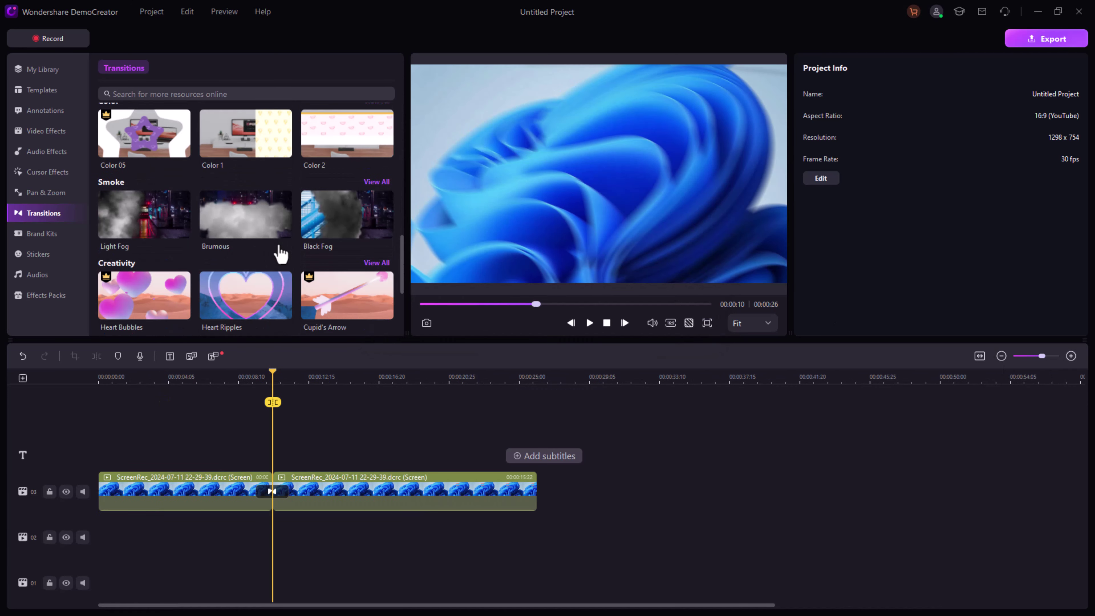
{"action": "scroll", "coordinate": [281, 254], "scroll_direction": "down", "scroll_amount": 3}
{"action": "scroll", "coordinate": [281, 253], "scroll_direction": "up", "scroll_amount": 15}
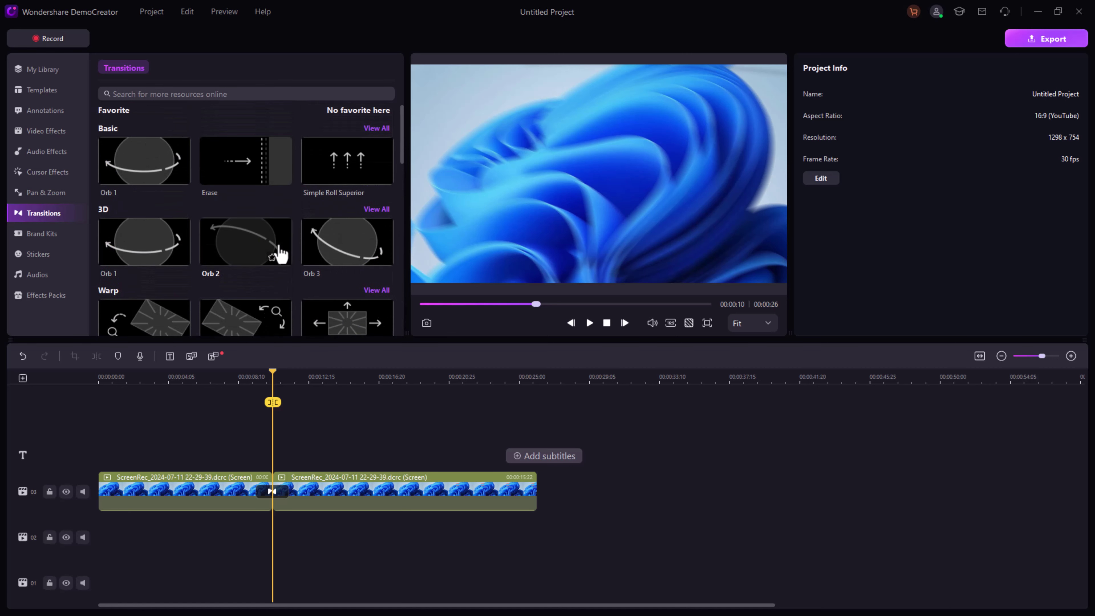
Step: Add an Art Text (Trendy) annotation on a new track above the first clip
{"action": "left_click", "coordinate": [58, 112]}
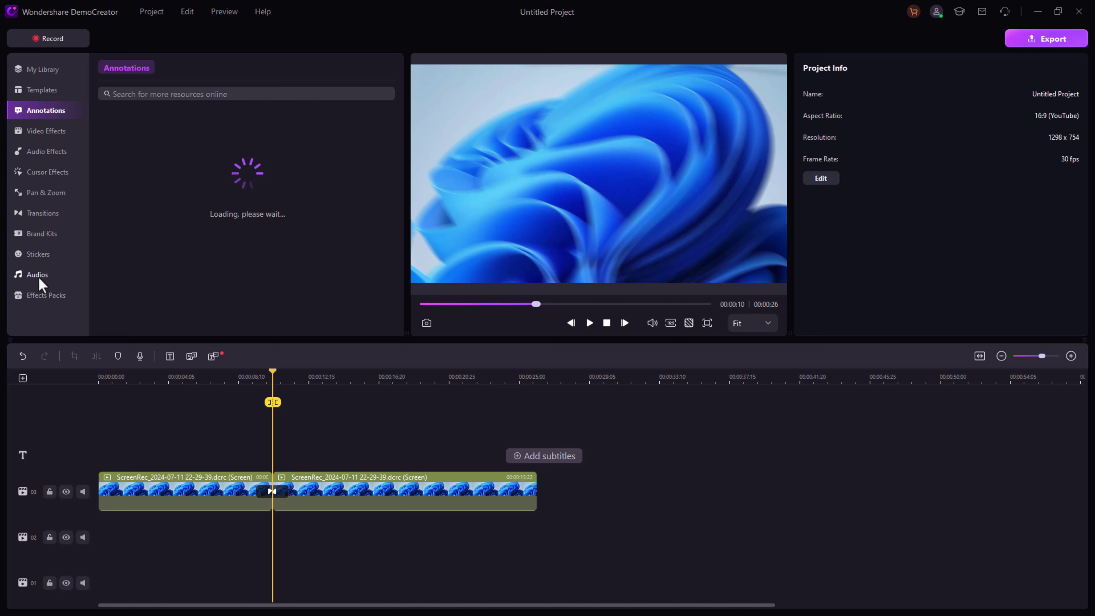
{"action": "left_click", "coordinate": [251, 253]}
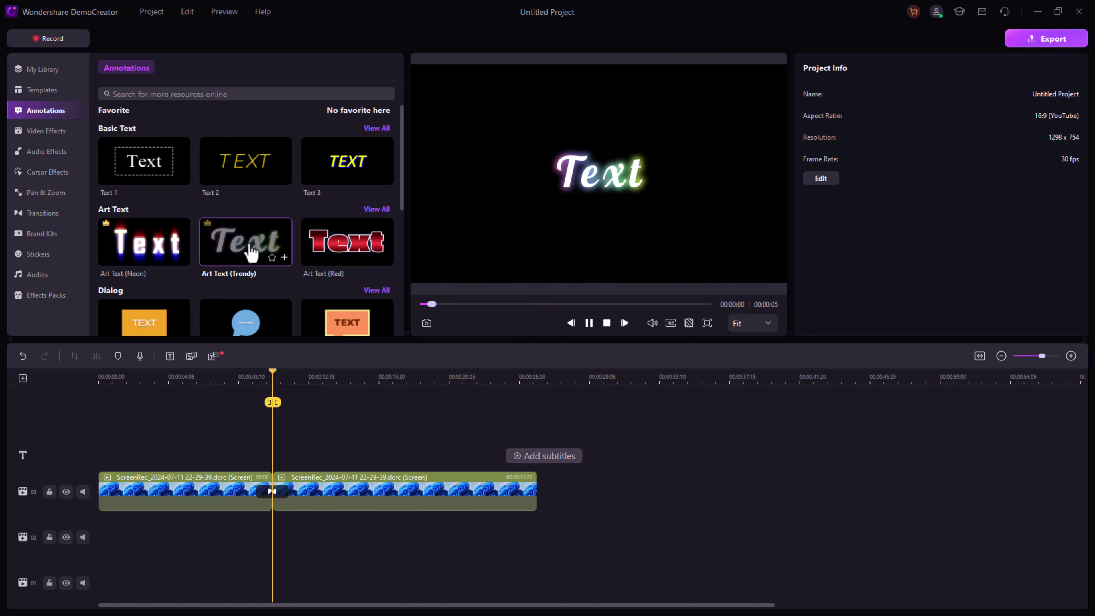
{"action": "mouse_move", "coordinate": [251, 253]}
{"action": "left_mouse_down"}
{"action": "mouse_move", "coordinate": [244, 447]}
{"action": "mouse_move", "coordinate": [147, 453]}
{"action": "mouse_move", "coordinate": [373, 449]}
{"action": "mouse_move", "coordinate": [271, 449]}
{"action": "left_mouse_up"}
Step: Replace the annotation's text with "Wondershare DemoCreator", previewing it at about 3 seconds
{"action": "left_click_drag", "start_coordinate": [270, 409], "coordinate": [165, 407]}
{"action": "left_click", "coordinate": [903, 120]}
{"action": "key", "text": "ctrl+a"}
{"action": "type", "text": "Wonder"}
{"action": "type", "text": "Creator"}
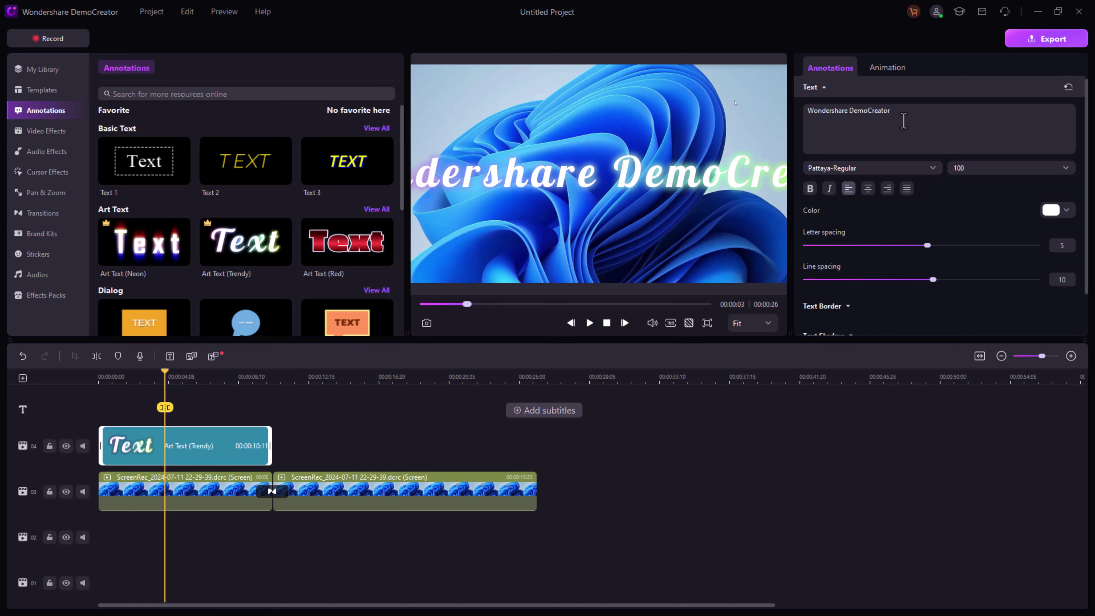
Step: Set the title text's font to Palatino Linotype Negreta and its size to 32
{"action": "key", "text": "ctrl+a"}
{"action": "left_click", "coordinate": [918, 133]}
{"action": "key", "text": "ctrl+a"}
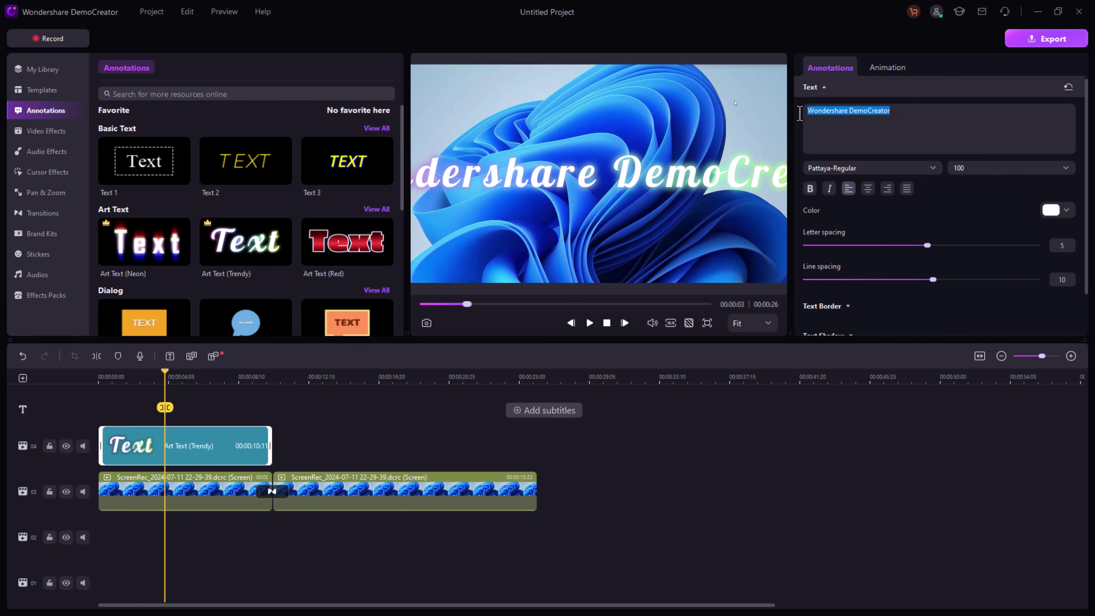
{"action": "left_click", "coordinate": [1011, 167]}
{"action": "left_click", "coordinate": [964, 283]}
{"action": "left_click", "coordinate": [1058, 210]}
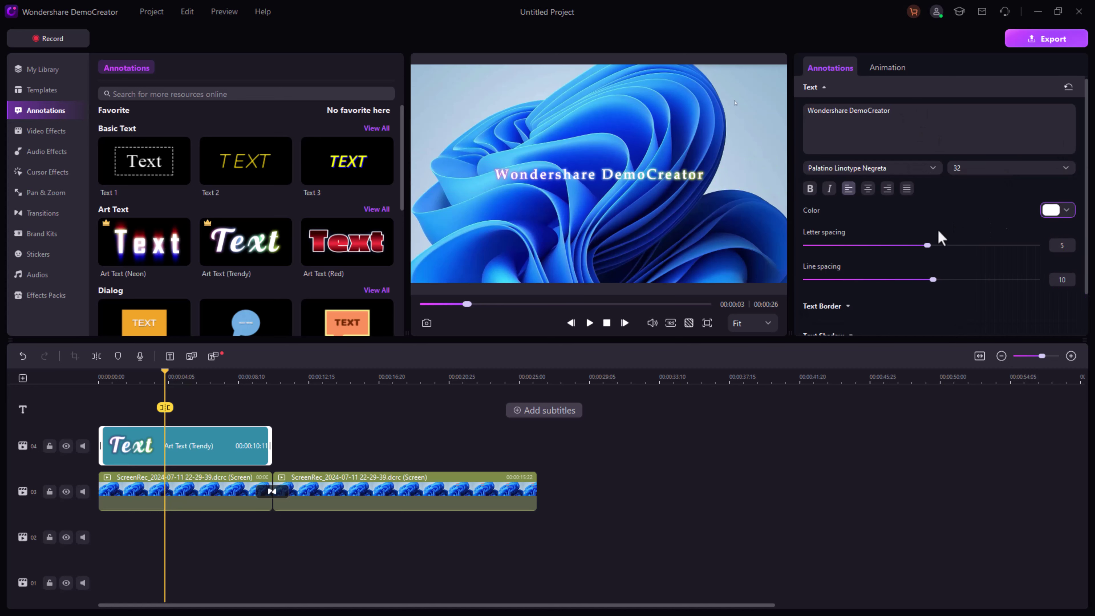
Step: Set the title's letter spacing to 10 and its line spacing to 28
{"action": "left_click", "coordinate": [934, 245]}
{"action": "left_click_drag", "start_coordinate": [932, 280], "coordinate": [951, 279]}
{"action": "scroll", "coordinate": [966, 225], "scroll_direction": "down", "scroll_amount": 1}
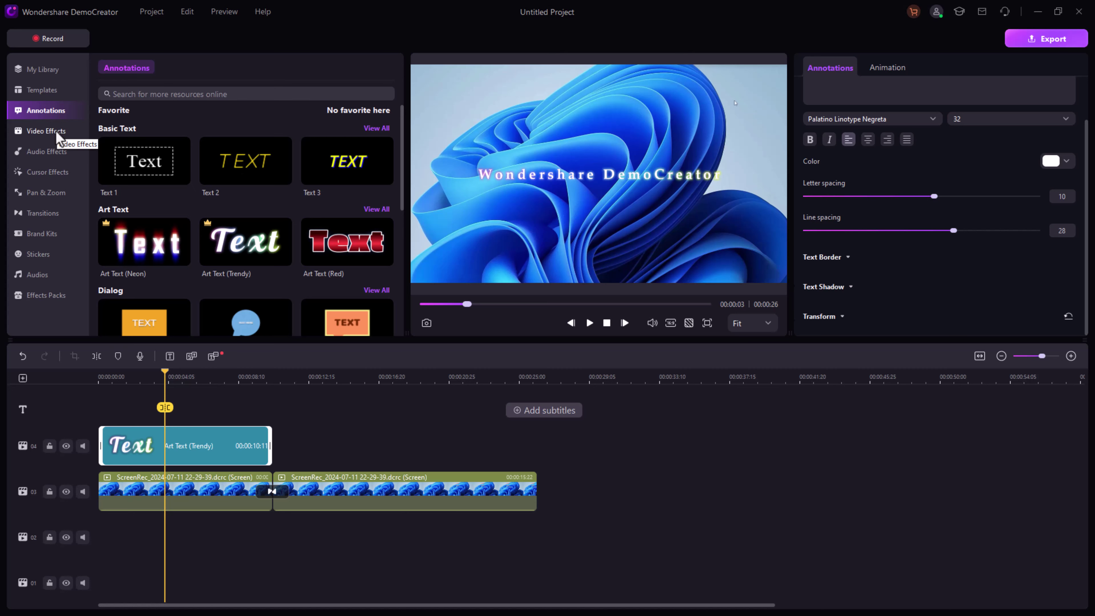
Step: Place the Animated Cinematic Bars (Close) clip on track 04 right after the text and move the playhead to about 14 seconds
{"action": "left_click", "coordinate": [45, 130]}
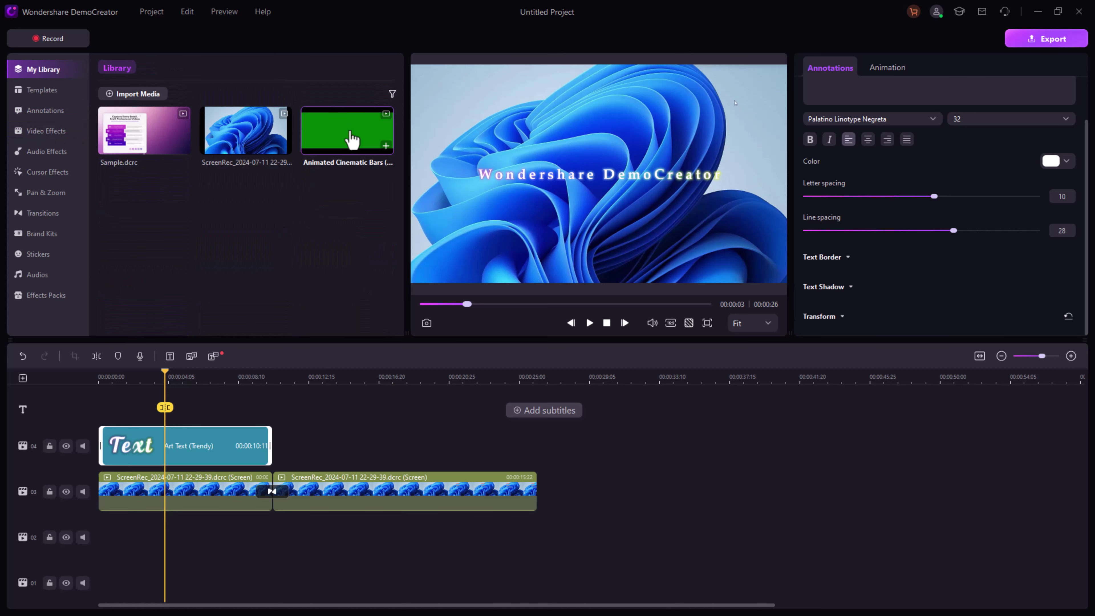
{"action": "left_click_drag", "start_coordinate": [349, 134], "coordinate": [325, 455]}
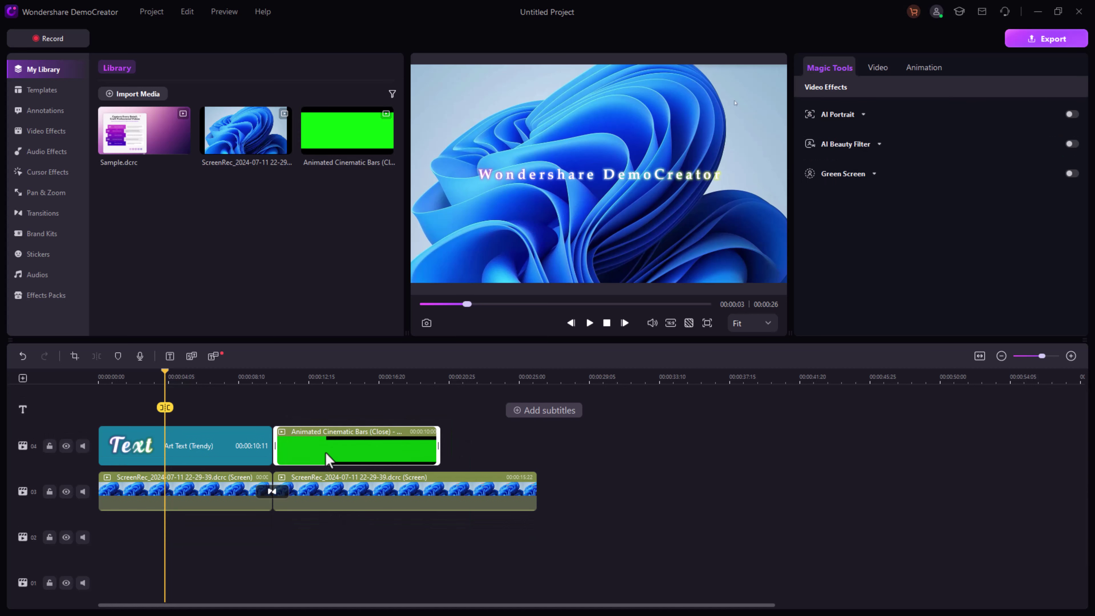
{"action": "left_click", "coordinate": [317, 378]}
{"action": "left_click_drag", "start_coordinate": [322, 407], "coordinate": [340, 408]}
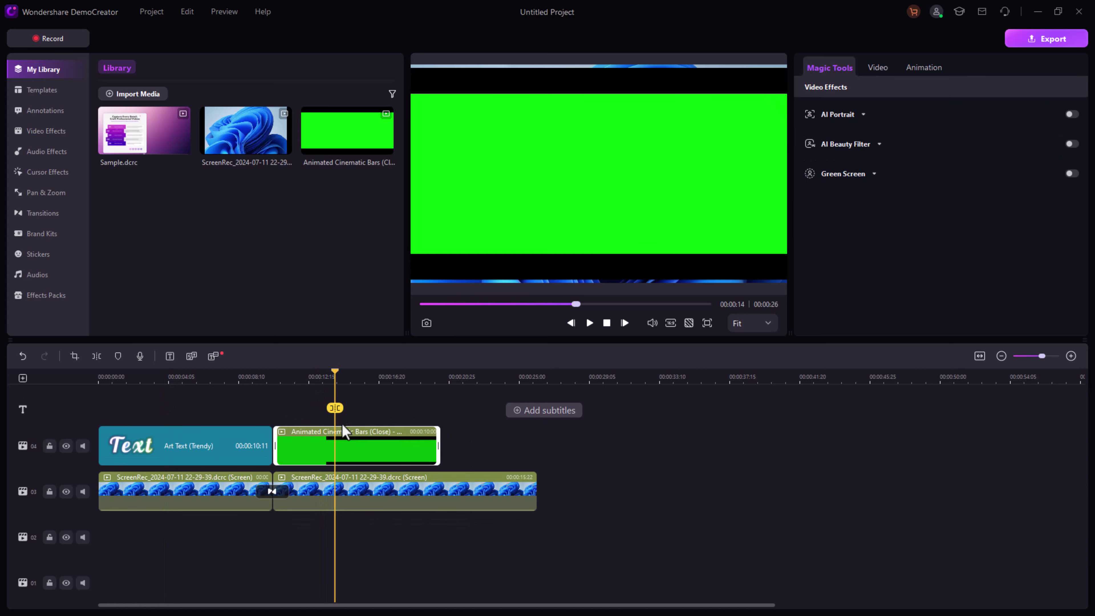
Step: Apply the Green Screen video effect to the Animated Cinematic Bars clip
{"action": "left_click", "coordinate": [363, 456]}
{"action": "left_click", "coordinate": [47, 131]}
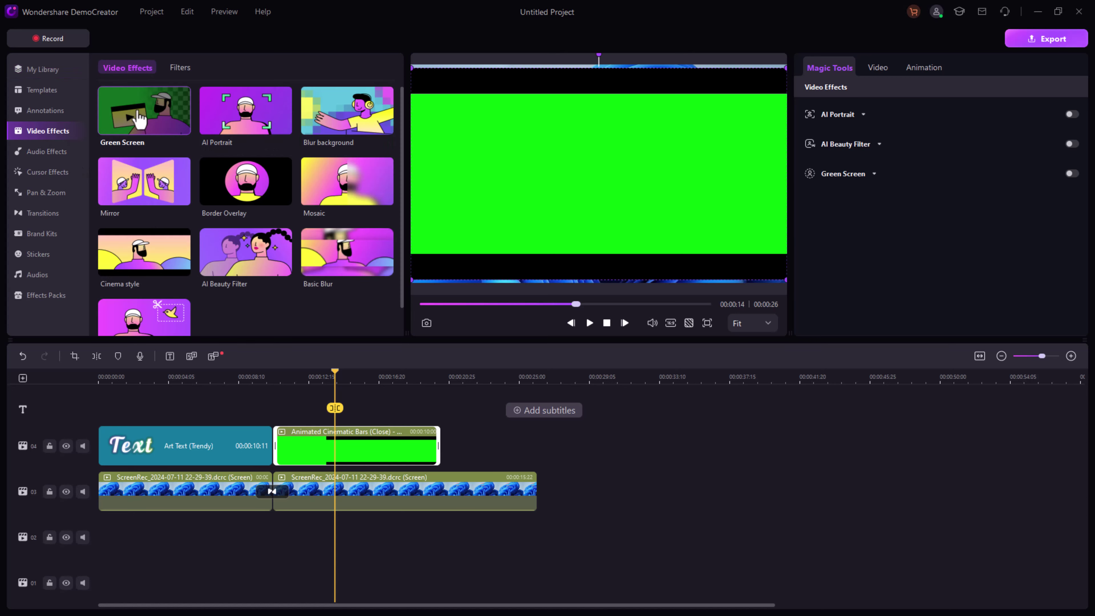
{"action": "left_click_drag", "start_coordinate": [139, 121], "coordinate": [347, 449]}
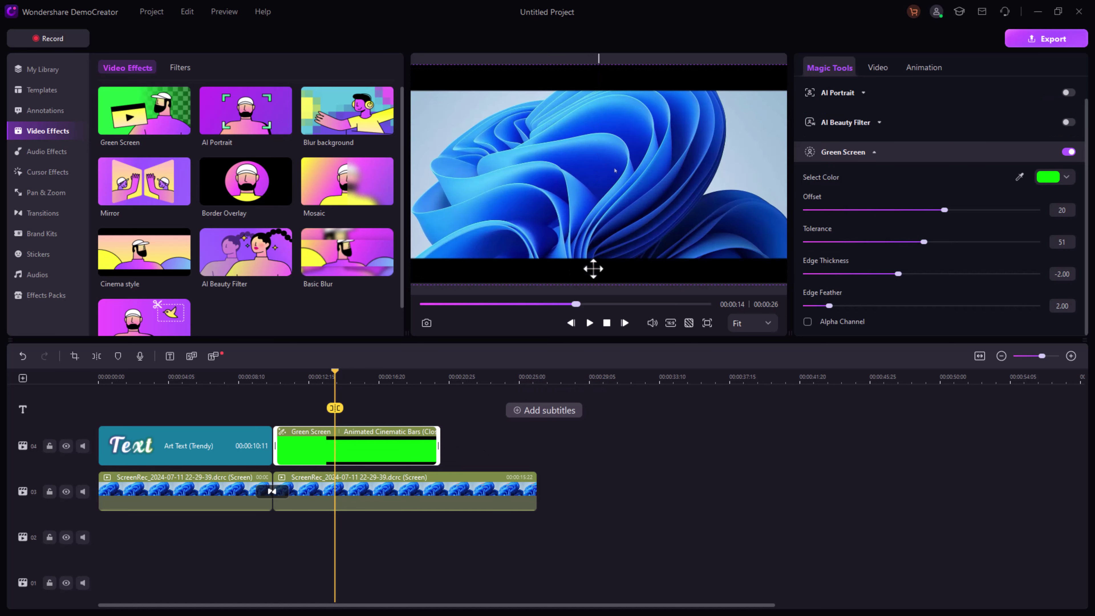
Step: Open the project's export settings and examine the available output formats, keeping MP4
{"action": "left_click", "coordinate": [649, 461]}
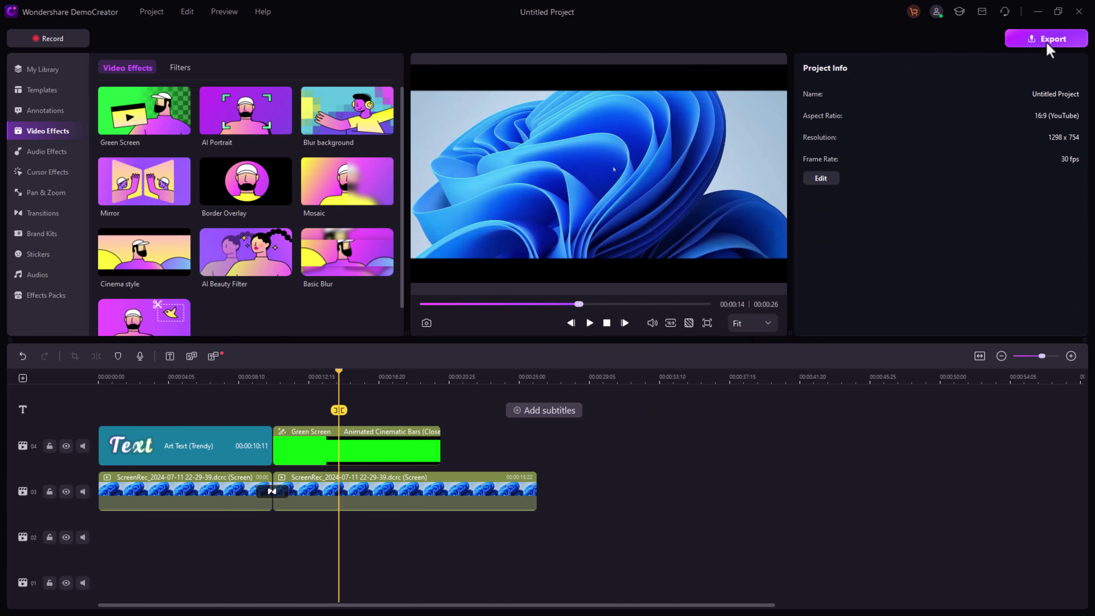
{"action": "left_click", "coordinate": [1047, 41]}
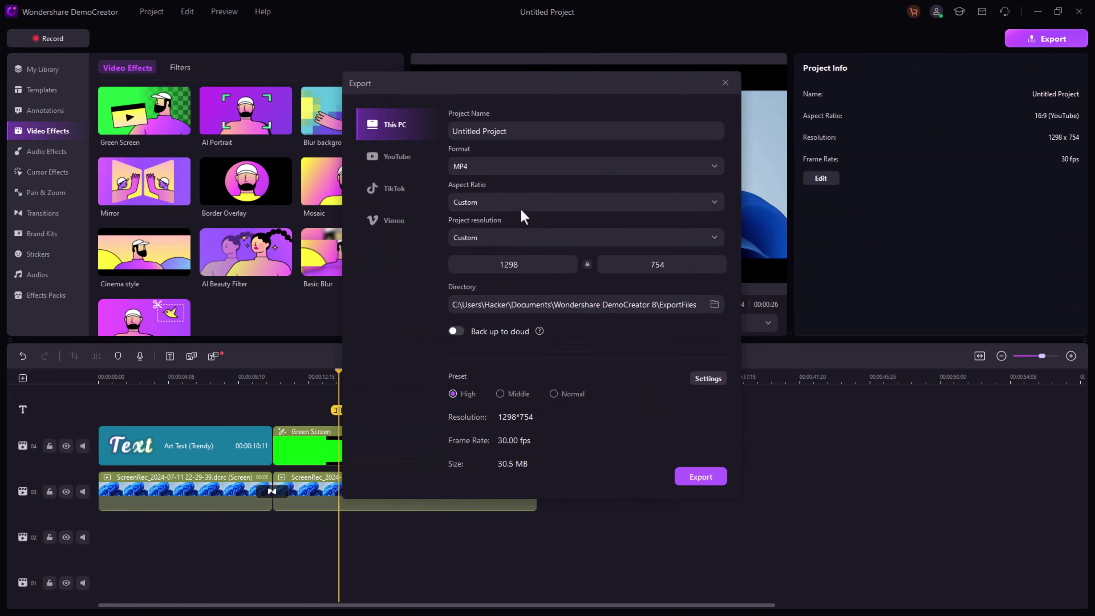
{"action": "left_click", "coordinate": [551, 169]}
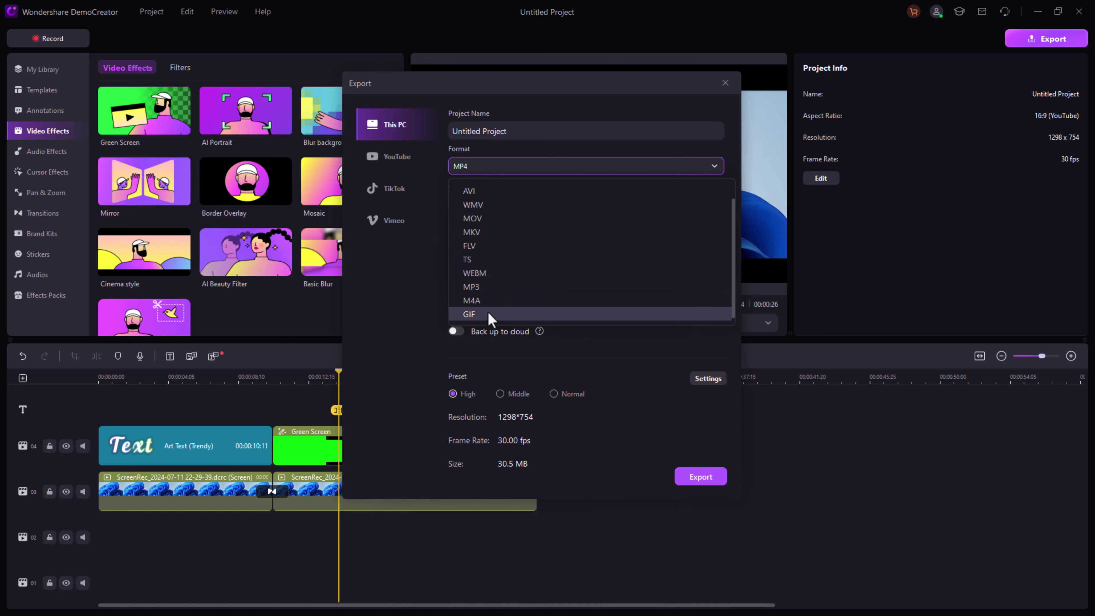
{"action": "left_click", "coordinate": [403, 294]}
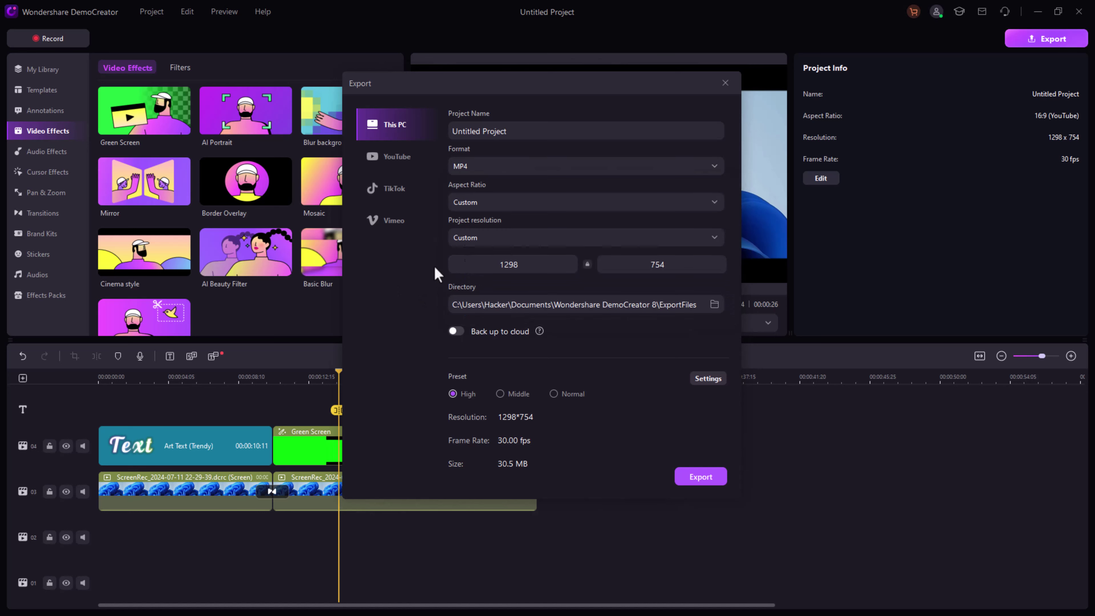
Step: Check the YouTube sharing options, then export the project to this PC as an MP4 with the High preset and close the export window
{"action": "left_click", "coordinate": [425, 159]}
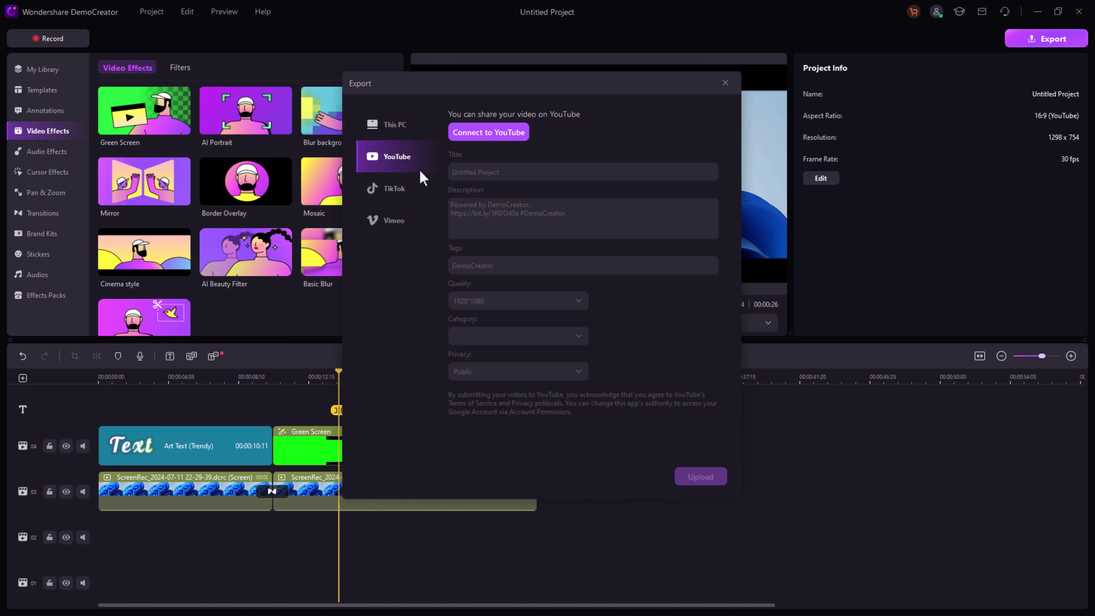
{"action": "left_click", "coordinate": [397, 124]}
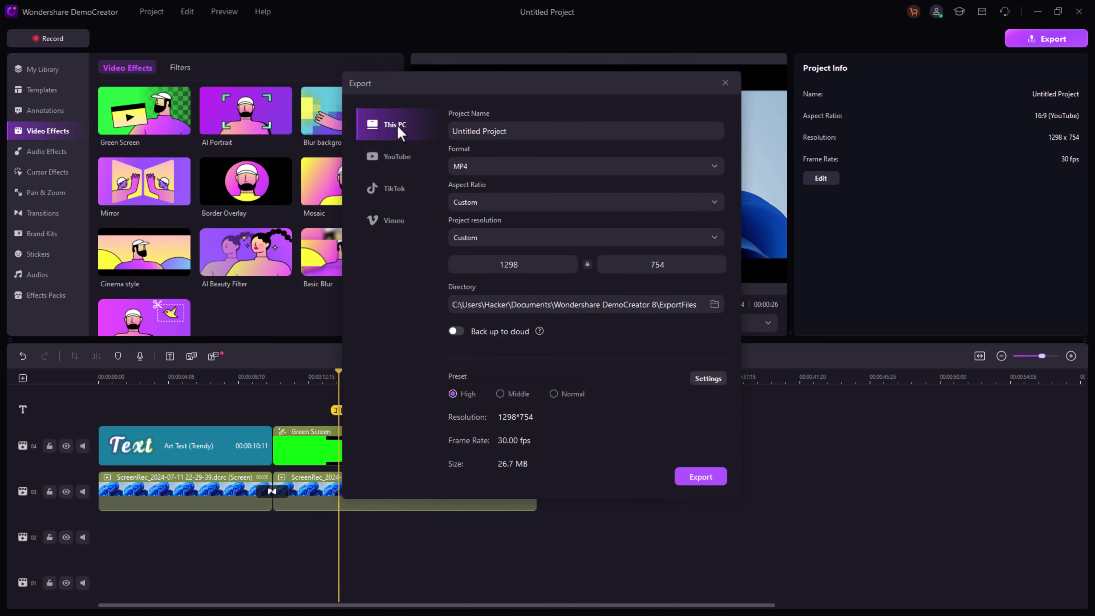
{"action": "left_click", "coordinate": [701, 474]}
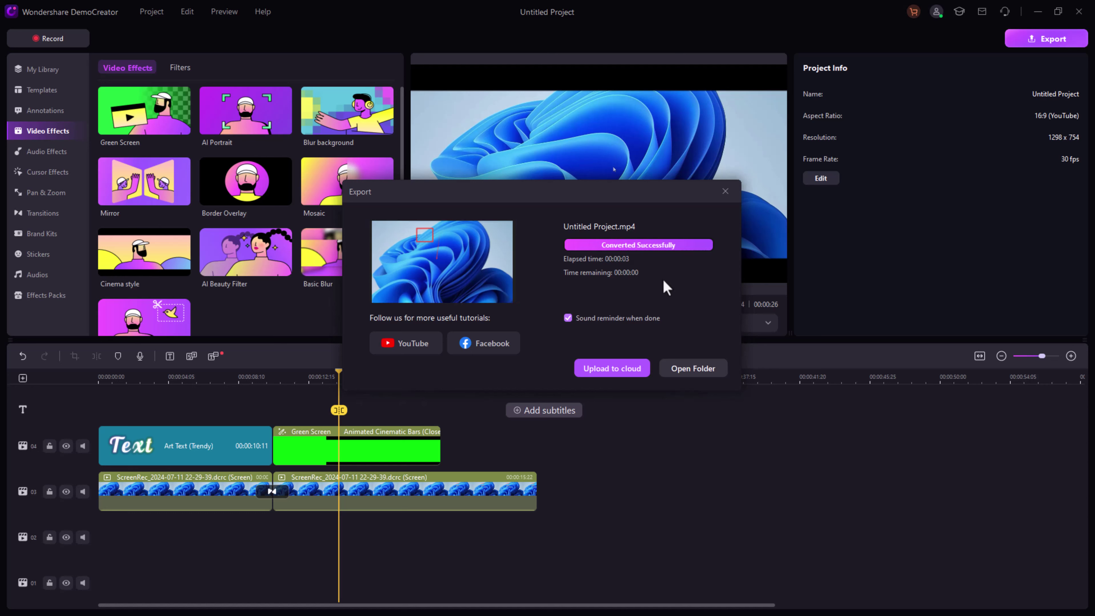
{"action": "left_click", "coordinate": [725, 190]}
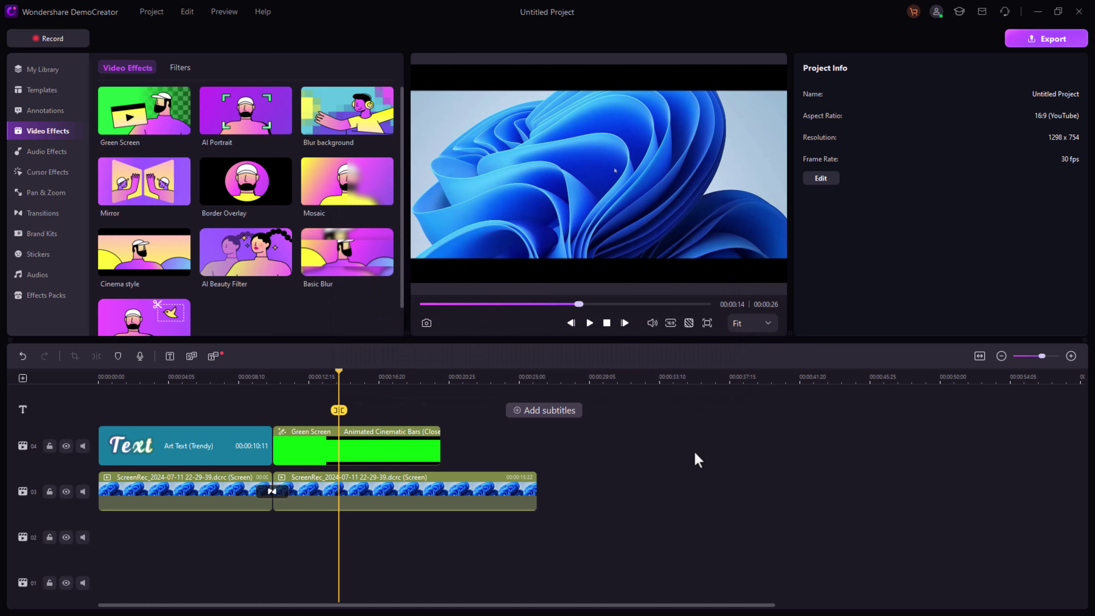